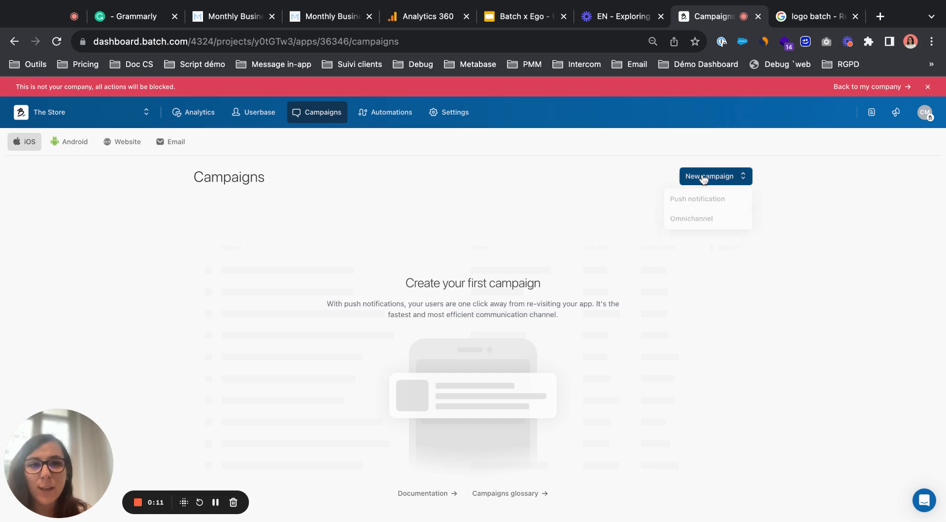
- Create a push notification campaign and add Android Push and Web Push to the iOS Push channel
{"action": "left_click", "coordinate": [702, 199]}
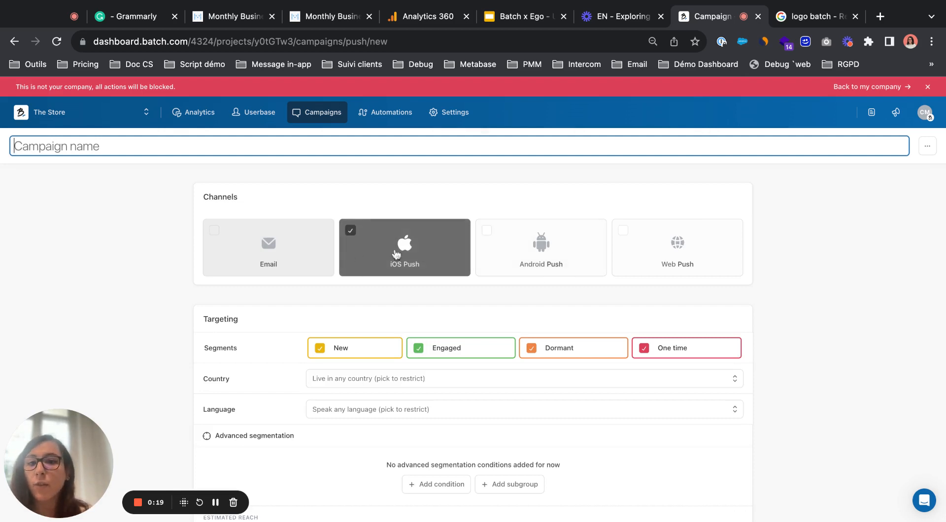
{"action": "left_click", "coordinate": [532, 263]}
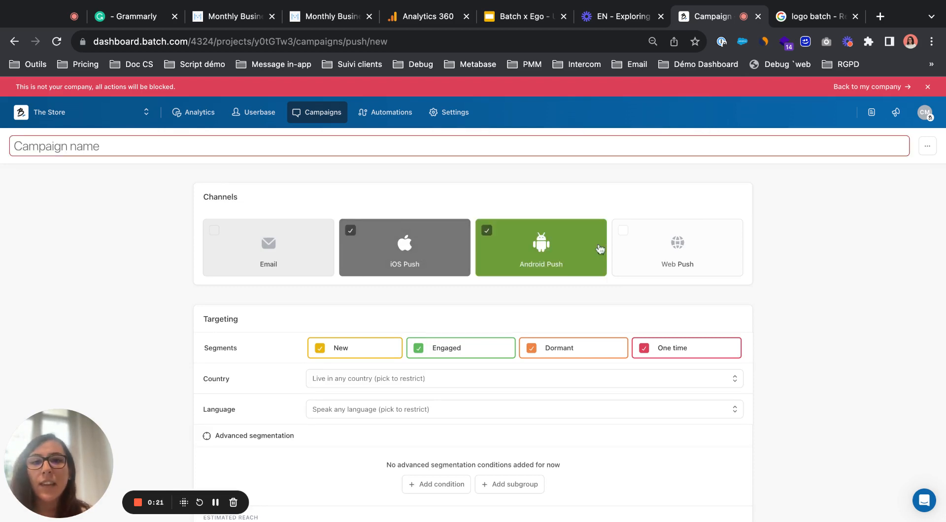
{"action": "left_click", "coordinate": [679, 254]}
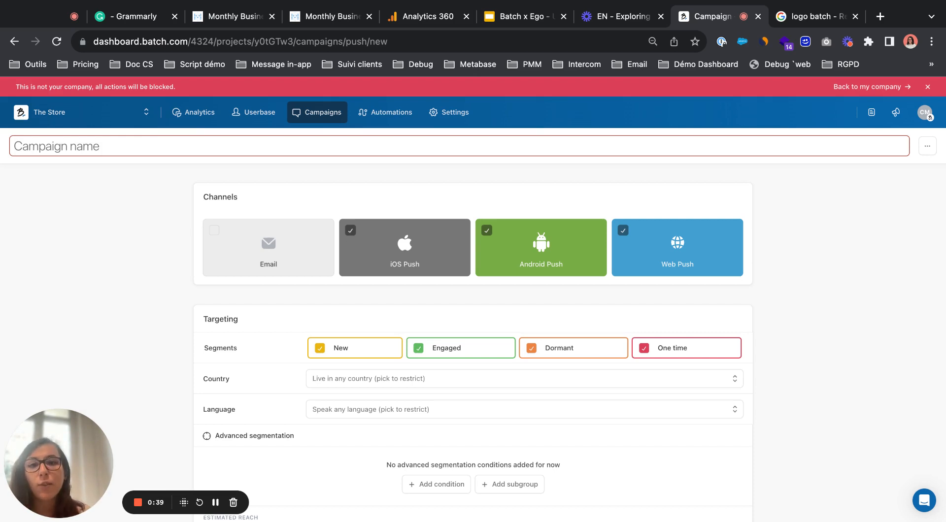
{"action": "scroll", "coordinate": [473, 296], "scroll_direction": "down", "scroll_amount": 3}
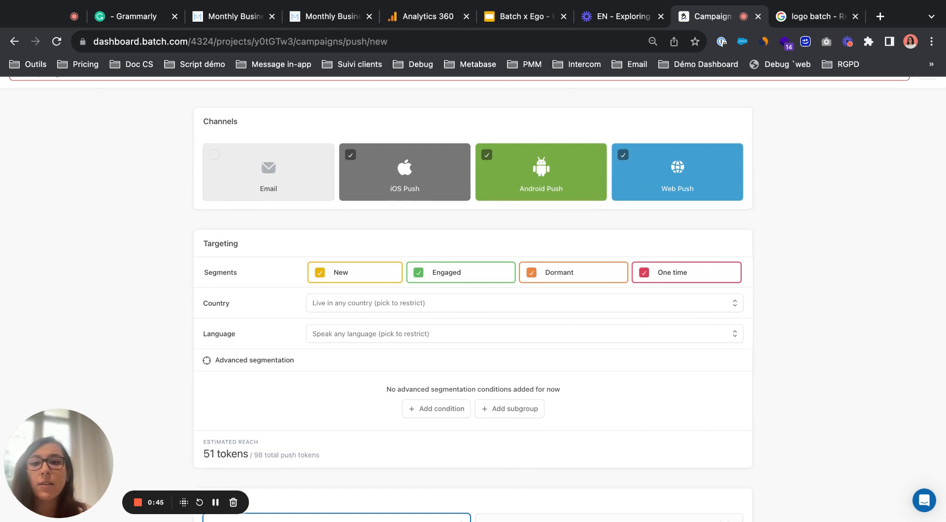
{"action": "left_click", "coordinate": [448, 274]}
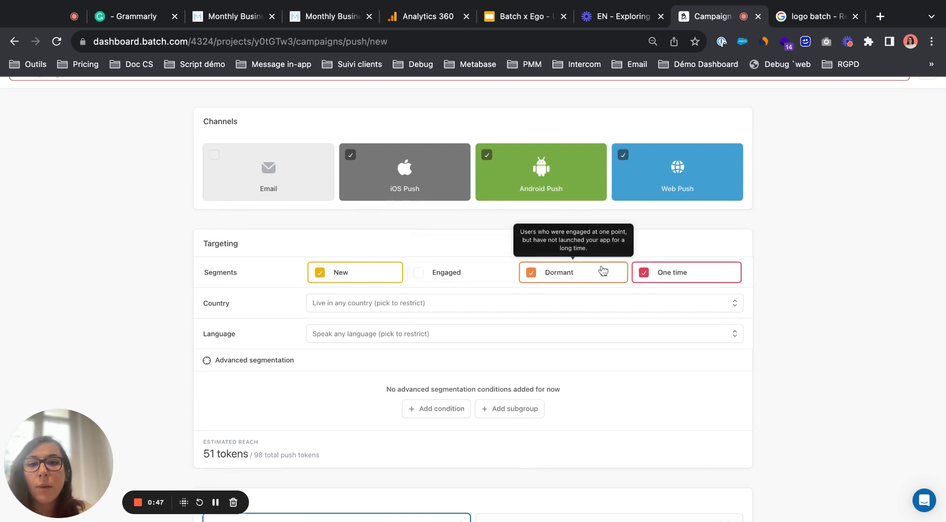
{"action": "left_click", "coordinate": [585, 280]}
{"action": "left_click", "coordinate": [443, 279]}
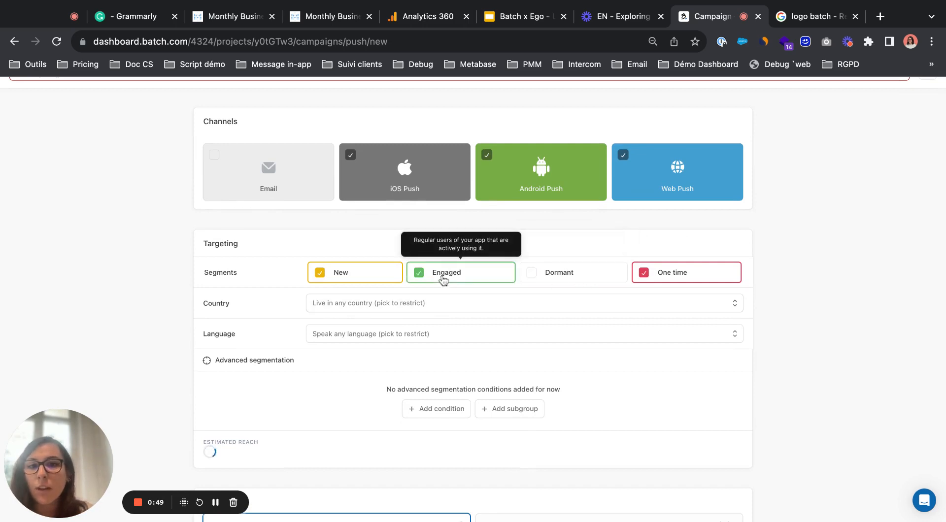
{"action": "left_click", "coordinate": [564, 280]}
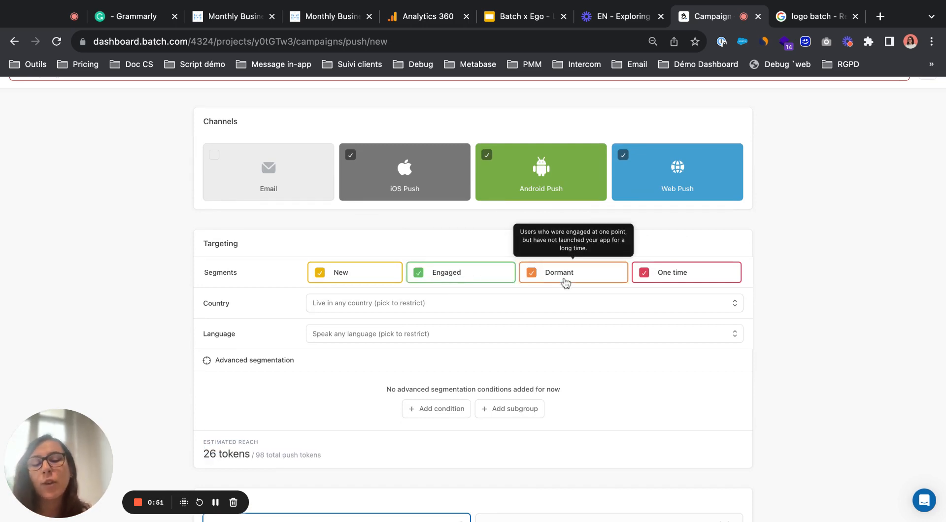
{"action": "left_click", "coordinate": [433, 310]}
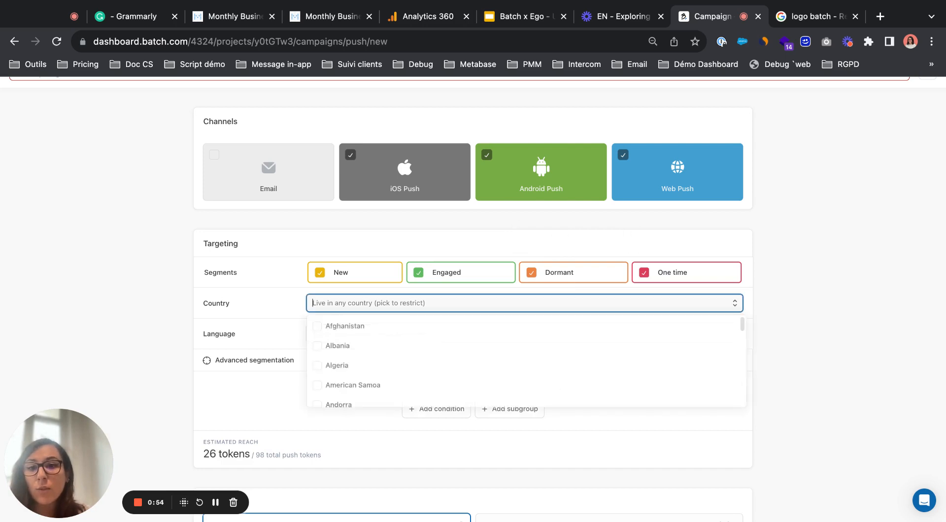
{"action": "left_click", "coordinate": [131, 345]}
- Add advanced segmentation conditions for Installation date, Last visit date and Checkout to the campaign targeting
{"action": "scroll", "coordinate": [143, 416], "scroll_direction": "down", "scroll_amount": 2}
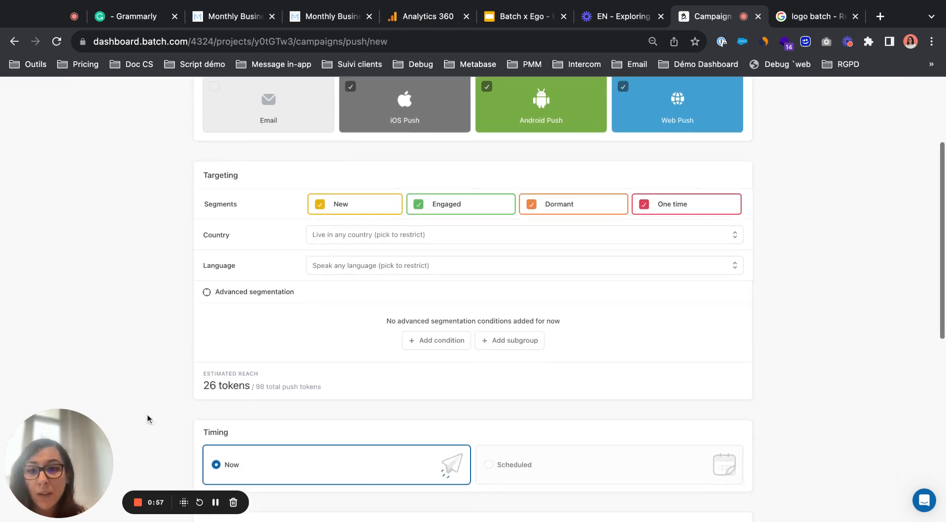
{"action": "left_click", "coordinate": [427, 339]}
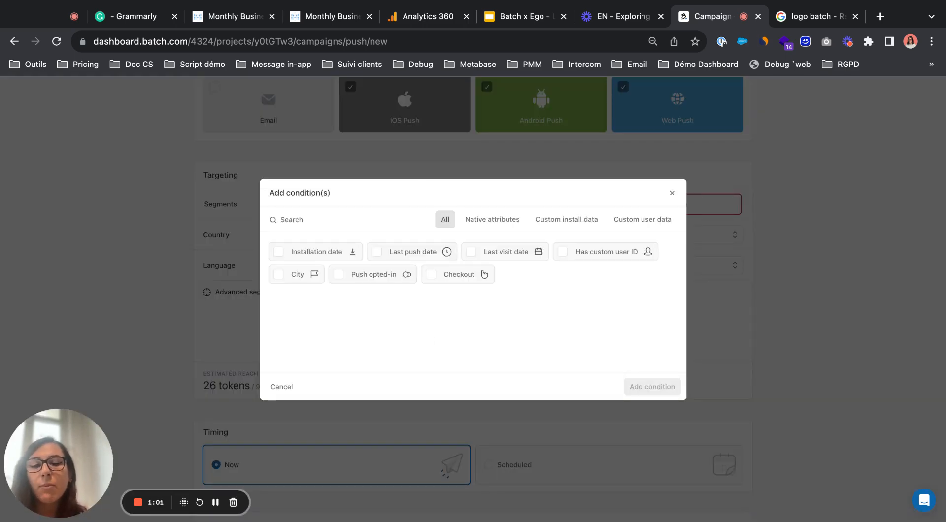
{"action": "left_click", "coordinate": [505, 227]}
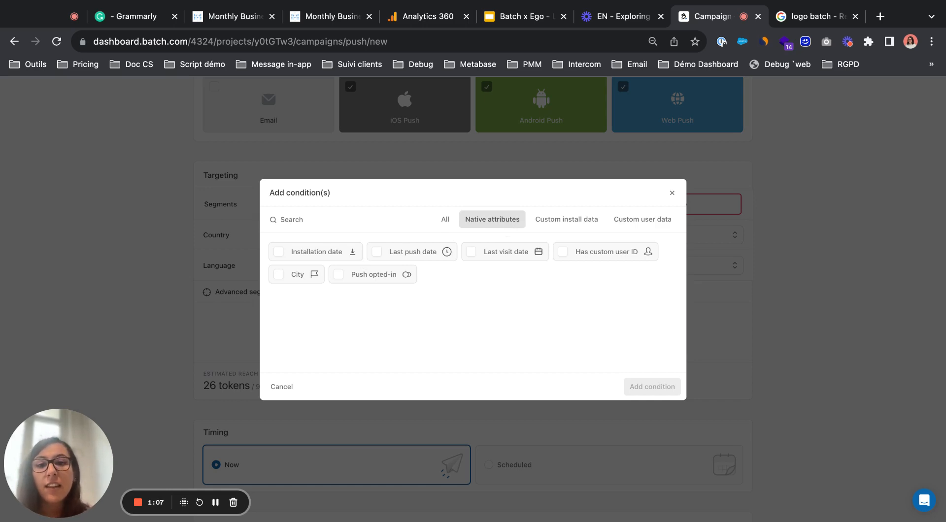
{"action": "left_click", "coordinate": [291, 252]}
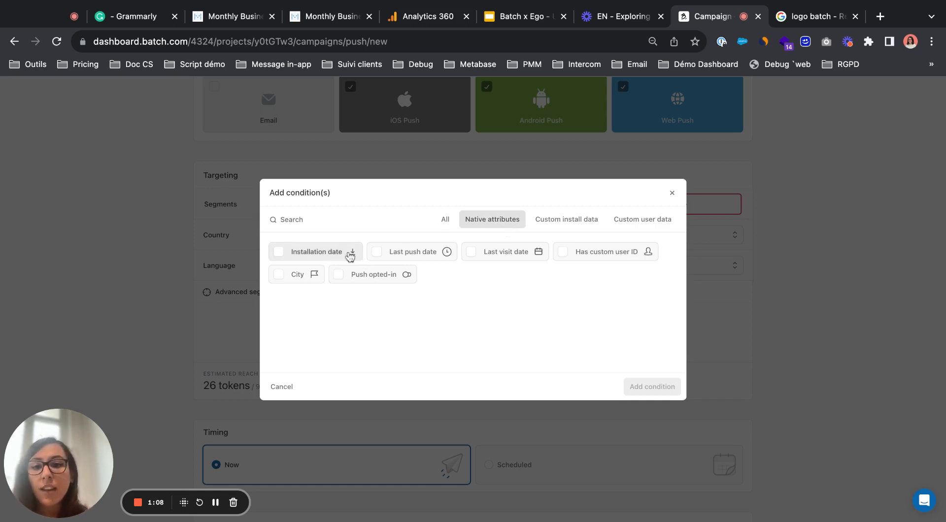
{"action": "left_click", "coordinate": [515, 260]}
{"action": "left_click", "coordinate": [566, 219]}
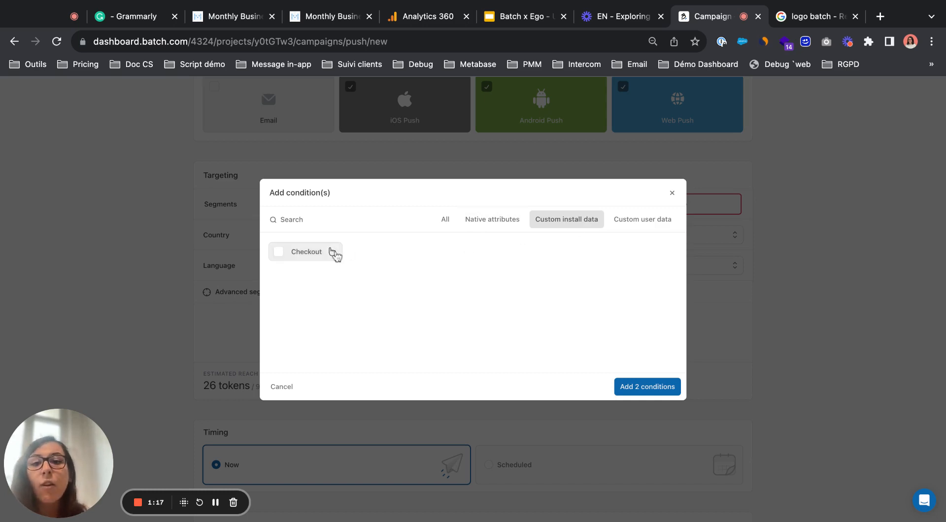
{"action": "left_click", "coordinate": [332, 251]}
{"action": "left_click", "coordinate": [652, 220]}
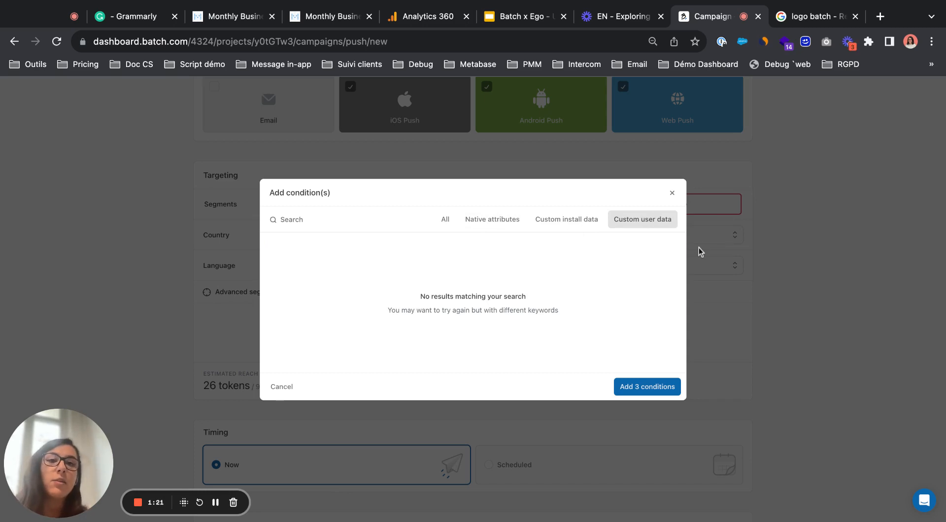
{"action": "left_click", "coordinate": [669, 387]}
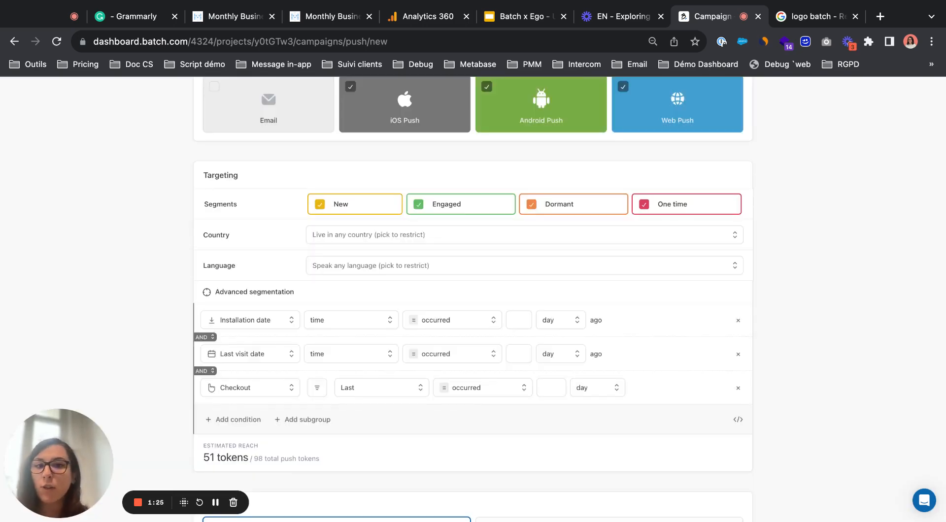
- Schedule the campaign for 15/09/2023 at 10:15, using Local time
{"action": "scroll", "coordinate": [669, 390], "scroll_direction": "down", "scroll_amount": 3}
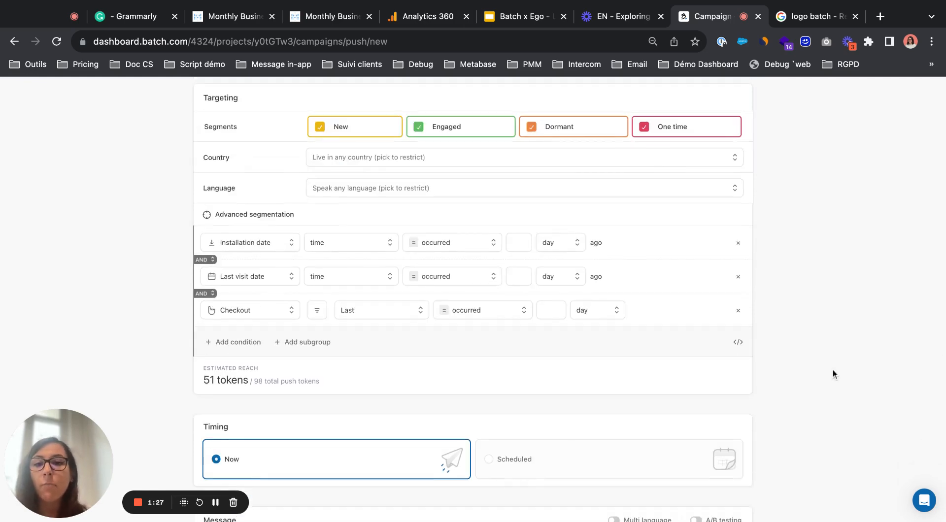
{"action": "scroll", "coordinate": [473, 295], "scroll_direction": "down", "scroll_amount": 2}
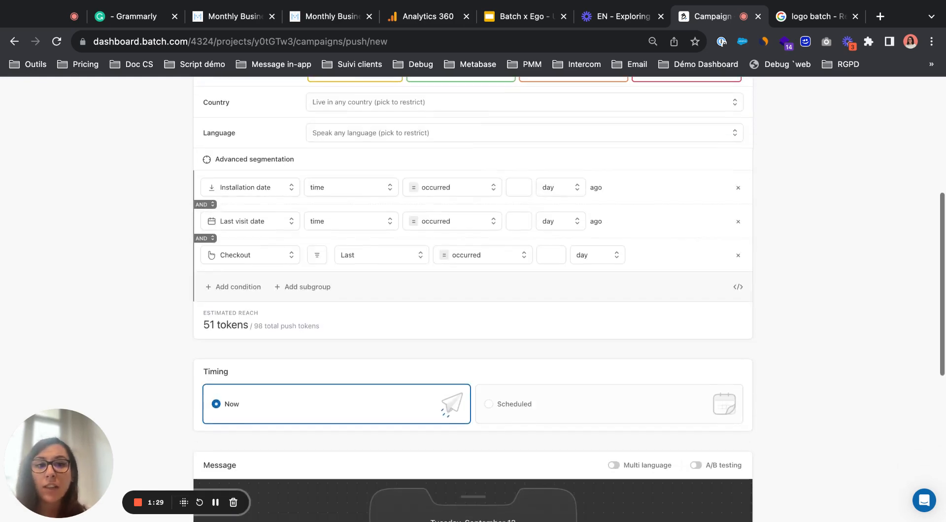
{"action": "scroll", "coordinate": [473, 295], "scroll_direction": "down", "scroll_amount": 3}
{"action": "scroll", "coordinate": [473, 295], "scroll_direction": "down", "scroll_amount": 4}
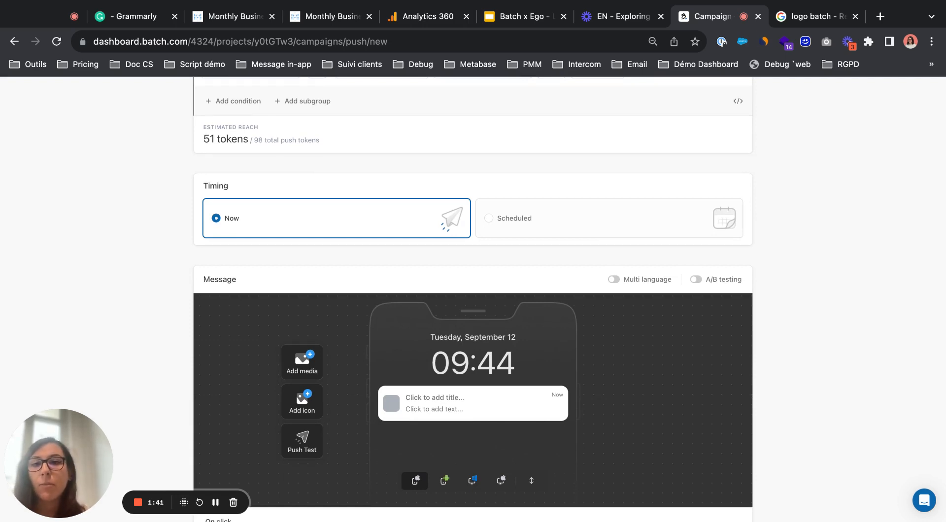
{"action": "left_click", "coordinate": [553, 216]}
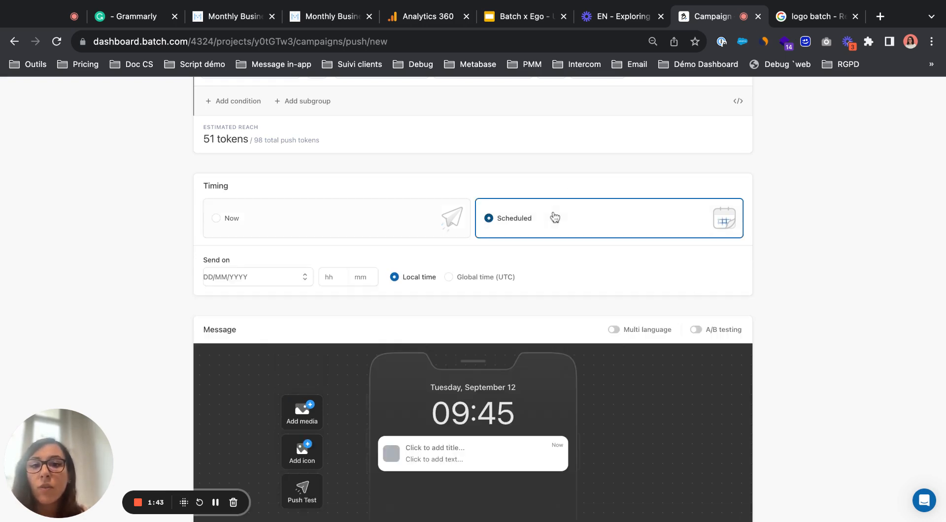
{"action": "left_click", "coordinate": [236, 279]}
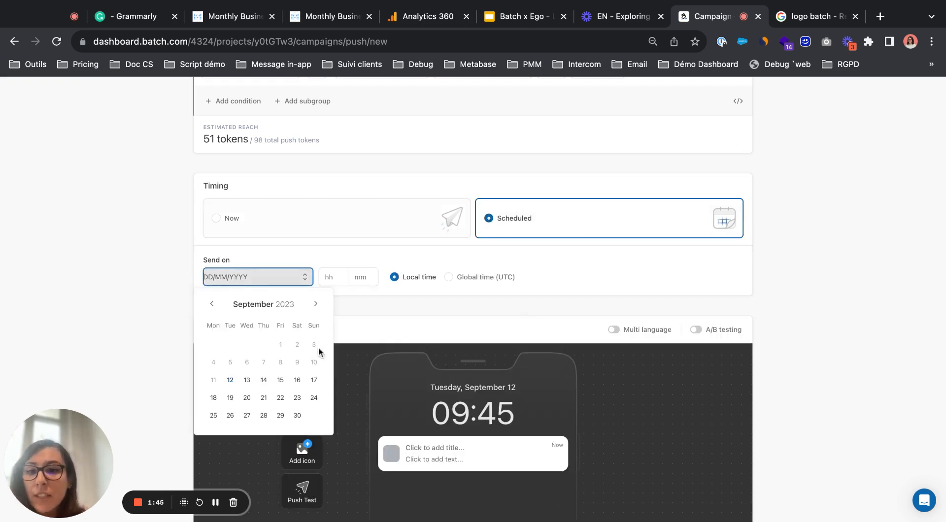
{"action": "left_click", "coordinate": [280, 380]}
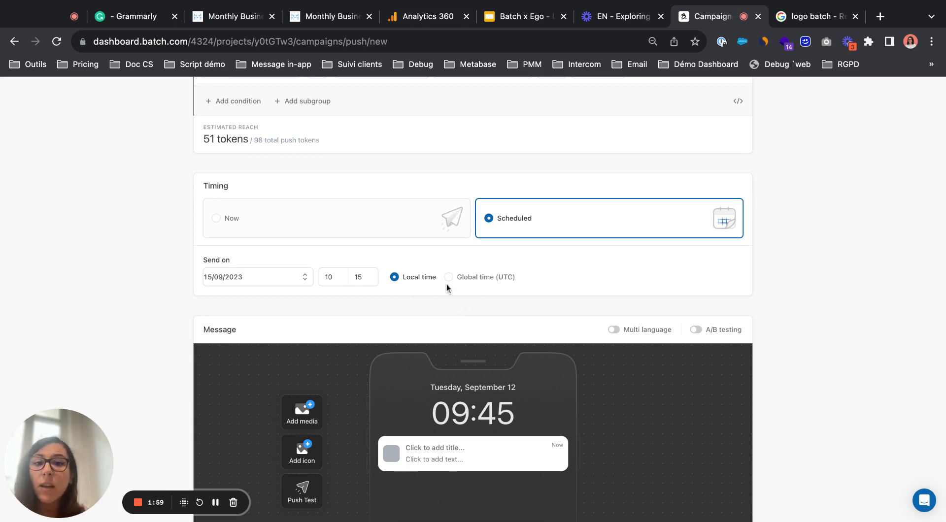
{"action": "left_click", "coordinate": [464, 278]}
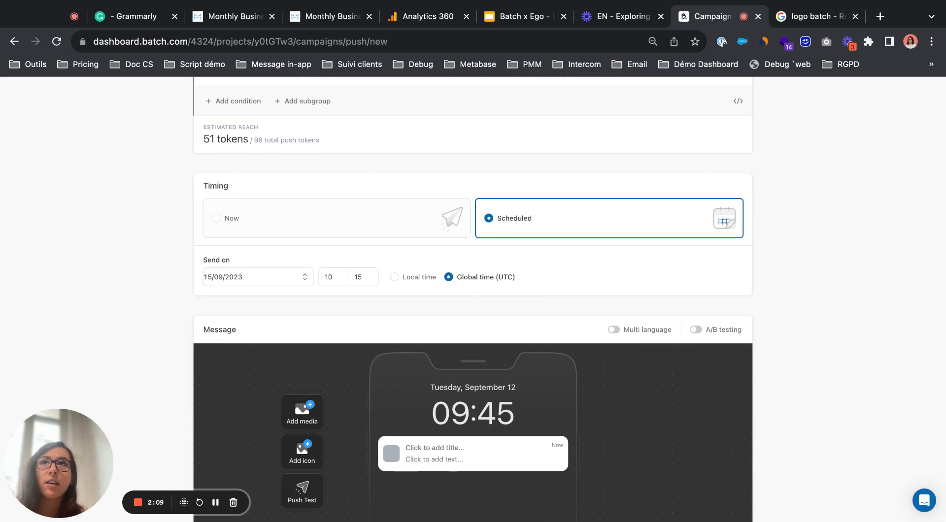
{"action": "left_click", "coordinate": [429, 278]}
- Set the push message title to "Hello Stranger 👋"
{"action": "scroll", "coordinate": [110, 293], "scroll_direction": "down", "scroll_amount": 3}
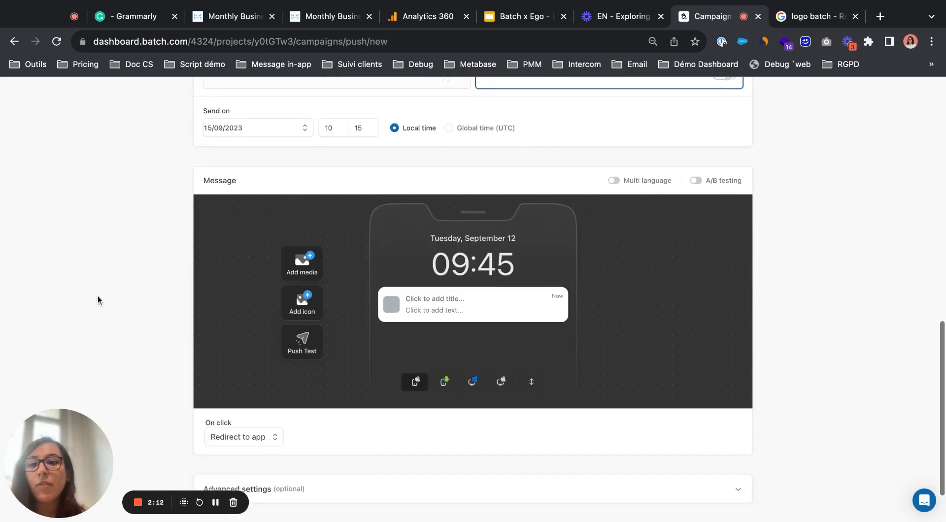
{"action": "scroll", "coordinate": [124, 280], "scroll_direction": "down", "scroll_amount": 1}
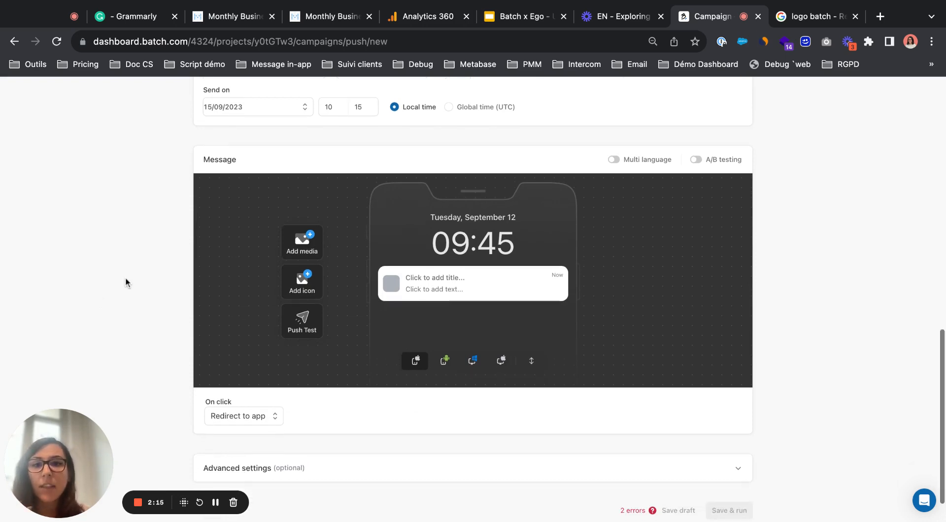
{"action": "key", "text": "super+Tab"}
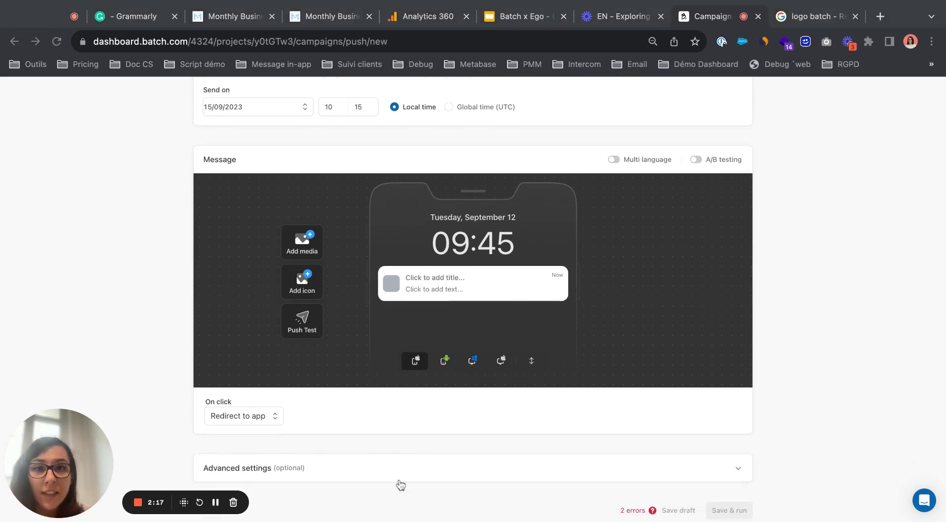
{"action": "left_click", "coordinate": [475, 279]}
{"action": "type", "text": "Hello Stranger 👋"}
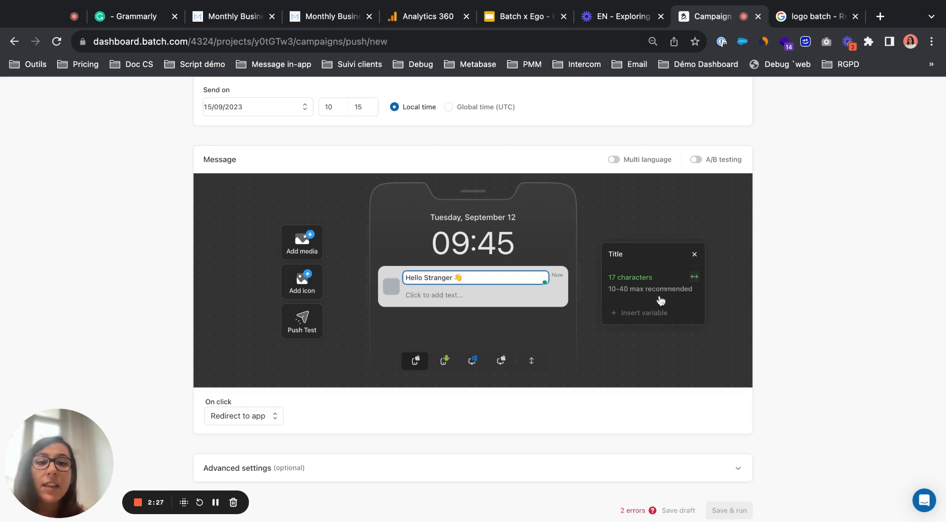
- Set the push message body text to "Batch is working"
{"action": "left_click", "coordinate": [267, 520]}
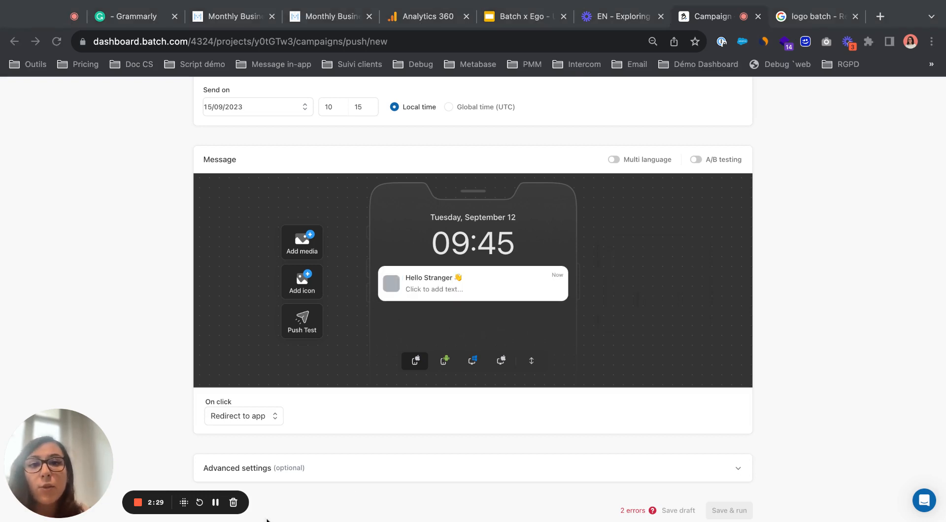
{"action": "left_click", "coordinate": [84, 268]}
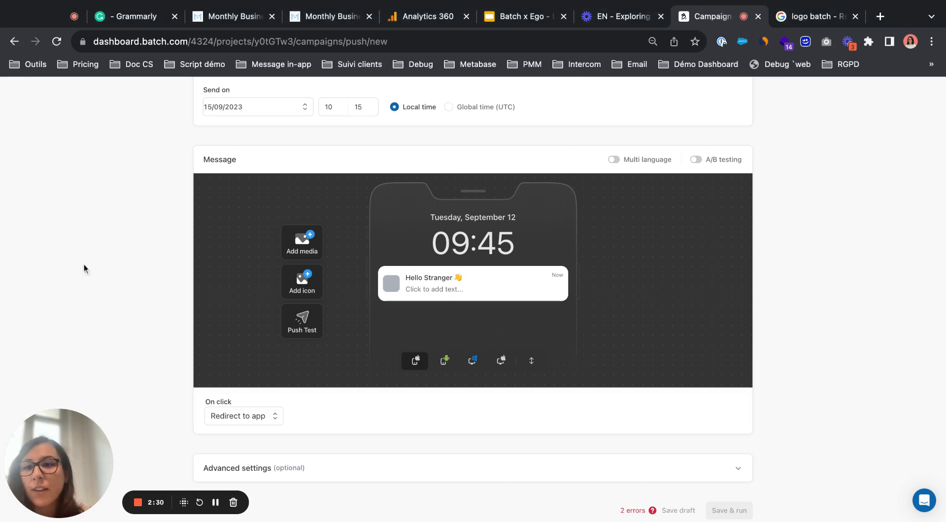
{"action": "left_click", "coordinate": [440, 294]}
{"action": "type", "text": "Batch is working"}
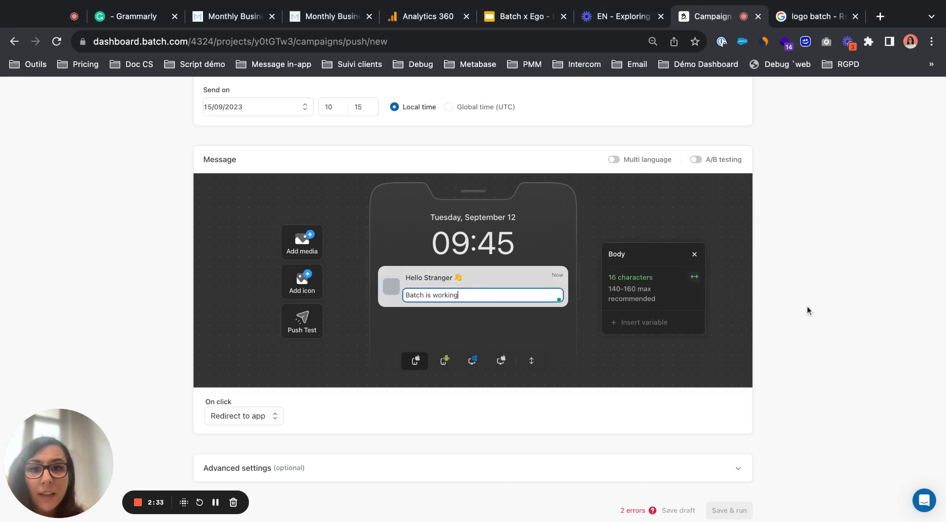
{"action": "left_click", "coordinate": [829, 282]}
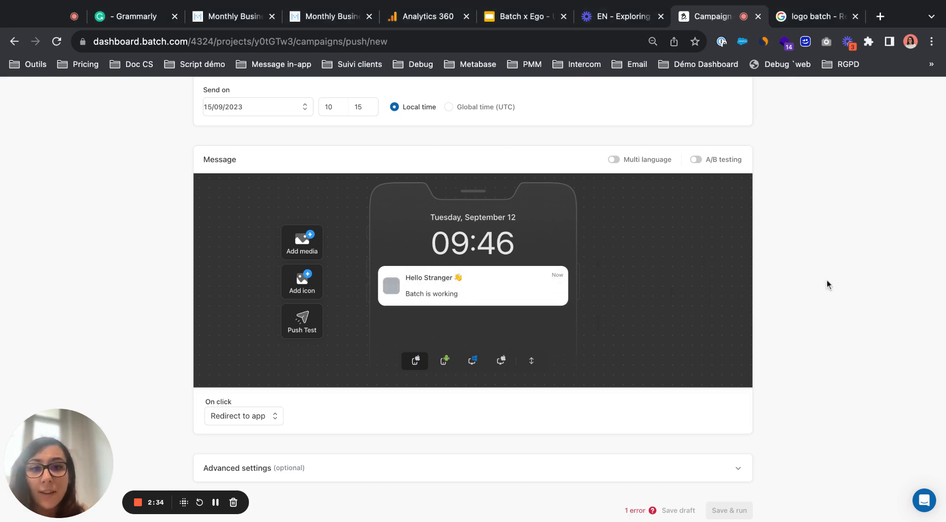
- Add the Batch logo image from the computer as the push message's media
{"action": "left_click", "coordinate": [308, 249]}
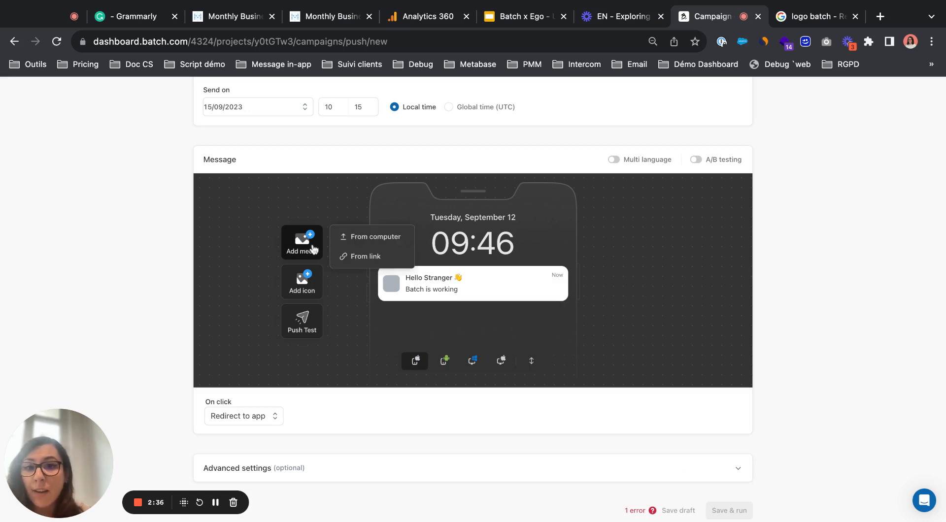
{"action": "left_click", "coordinate": [383, 245]}
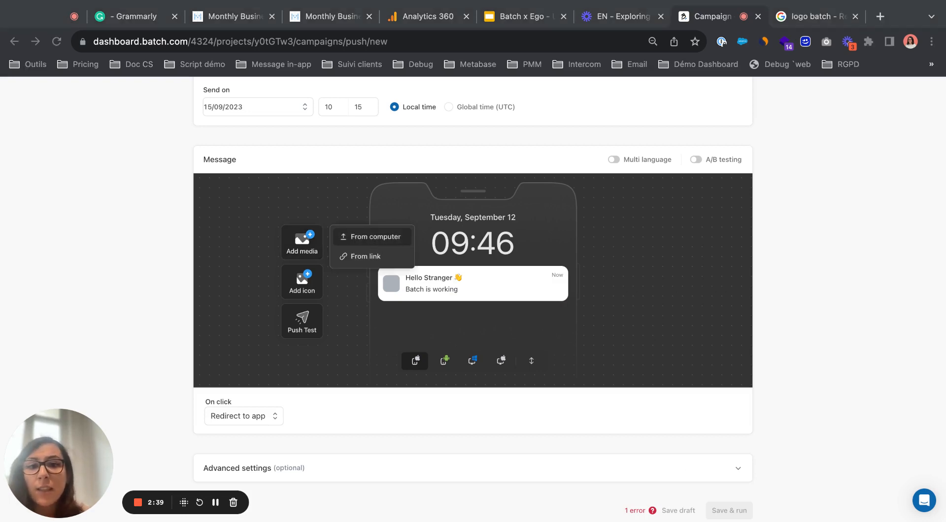
{"action": "left_click", "coordinate": [711, 387]}
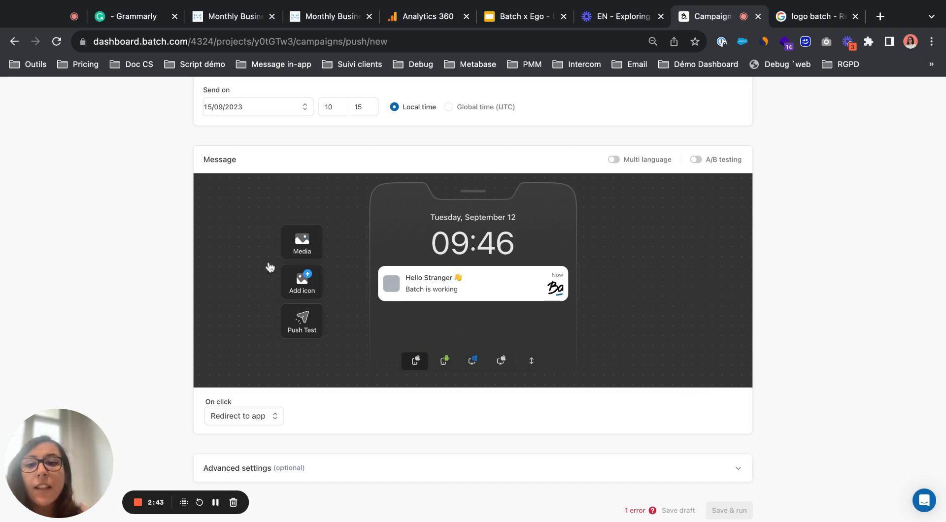
- Expand the push preview and check how the message looks on iOS, Android, Windows and macOS
{"action": "left_click", "coordinate": [532, 362]}
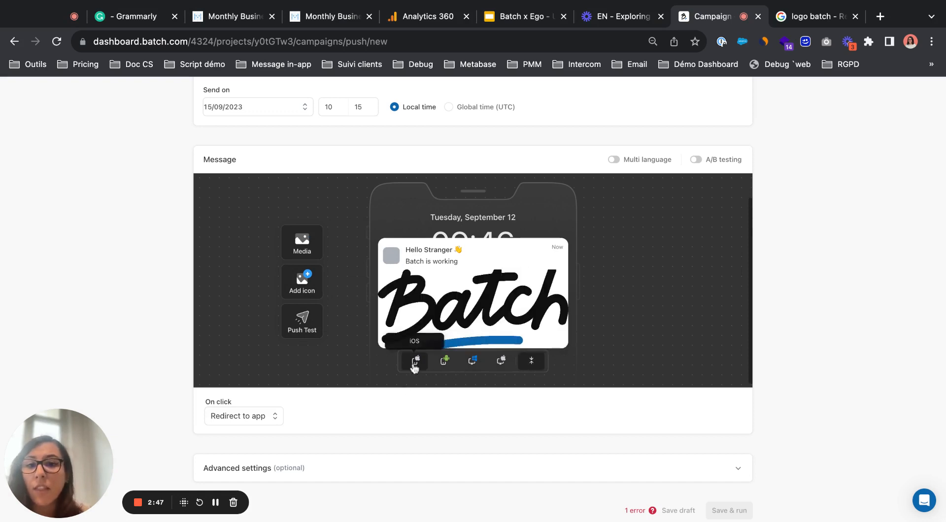
{"action": "left_click", "coordinate": [443, 362]}
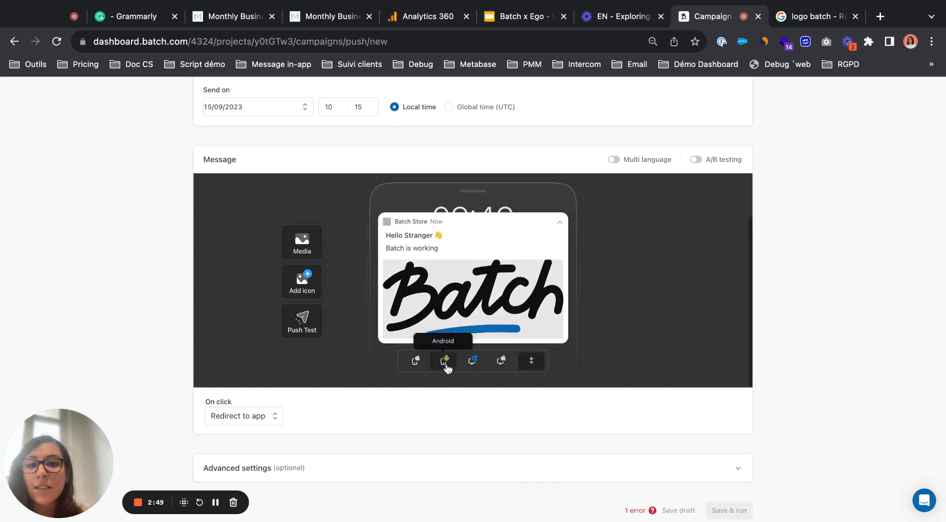
{"action": "left_click", "coordinate": [475, 369]}
{"action": "left_click", "coordinate": [501, 369]}
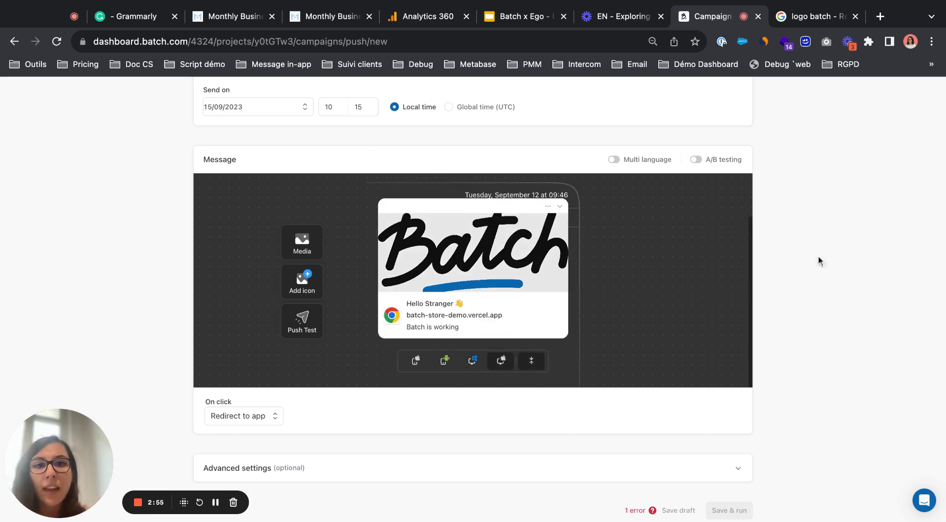
- Enable A/B testing and title Version B "Hello 👋" by copying Version A's title and removing "Stranger"
{"action": "left_click", "coordinate": [712, 168]}
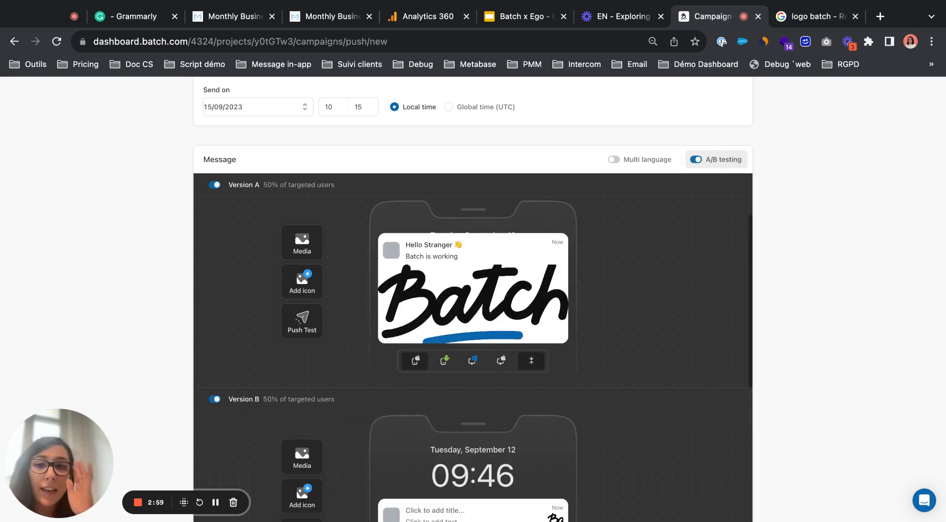
{"action": "scroll", "coordinate": [735, 239], "scroll_direction": "down", "scroll_amount": 5}
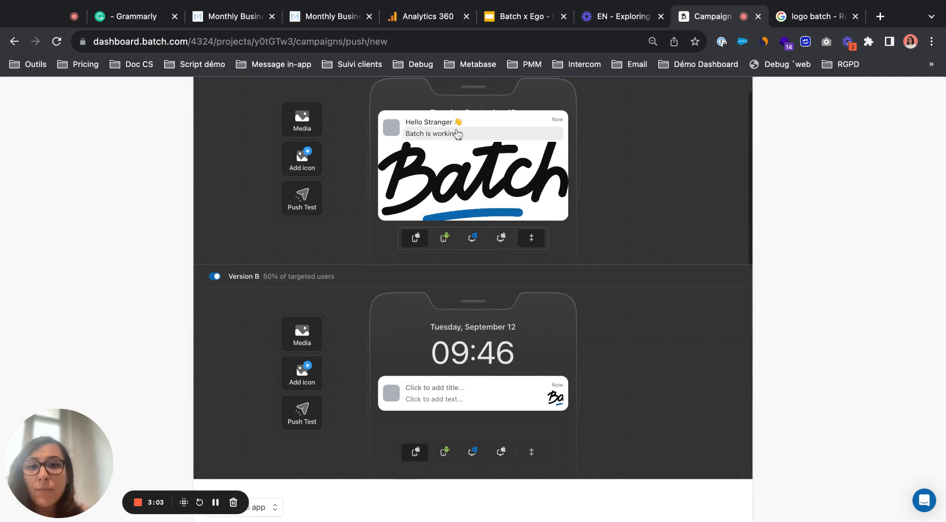
{"action": "left_click", "coordinate": [433, 389]}
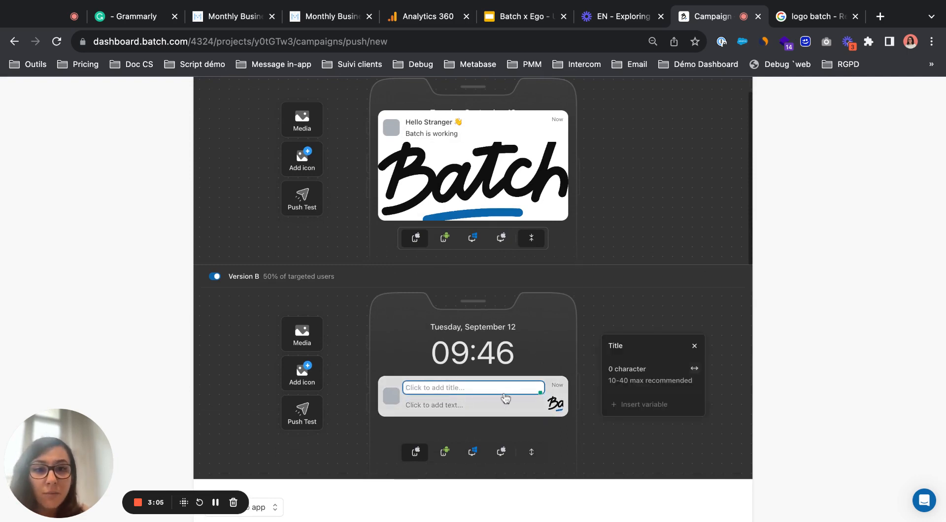
{"action": "left_click", "coordinate": [407, 129]}
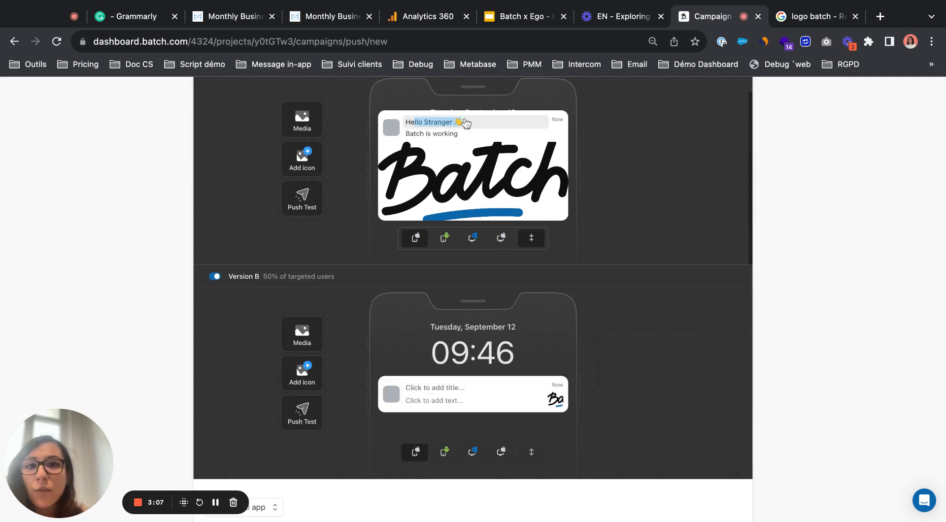
{"action": "left_click", "coordinate": [428, 389]}
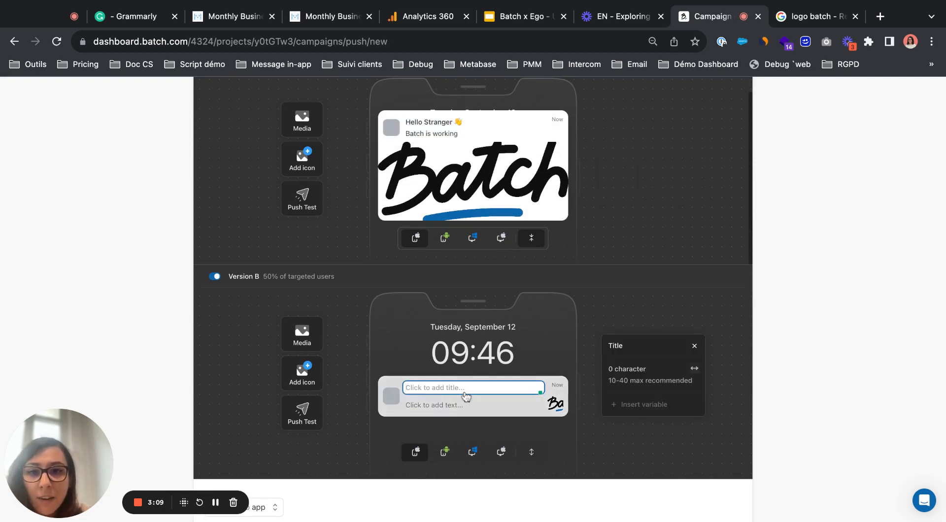
{"action": "triple_click", "coordinate": [456, 119]}
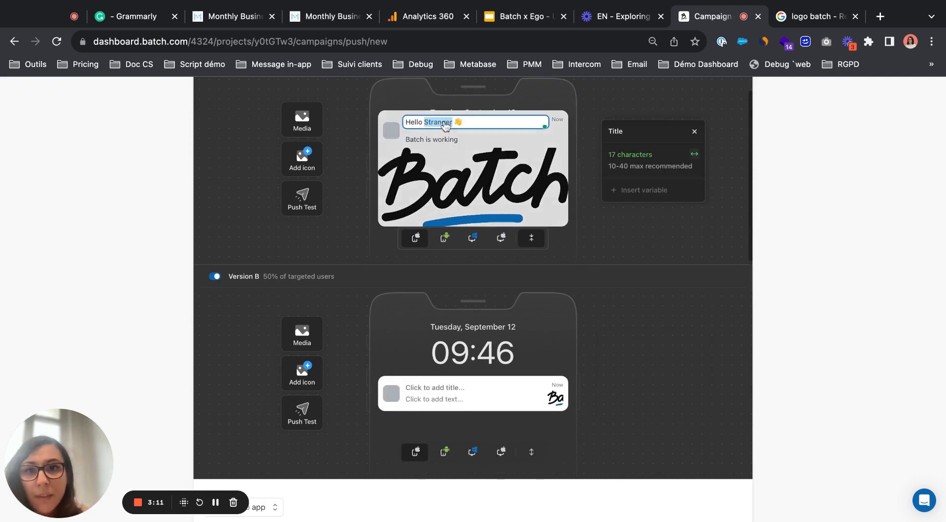
{"action": "key", "text": "ctrl+c"}
{"action": "left_click", "coordinate": [433, 388]}
{"action": "key", "text": "ctrl+v"}
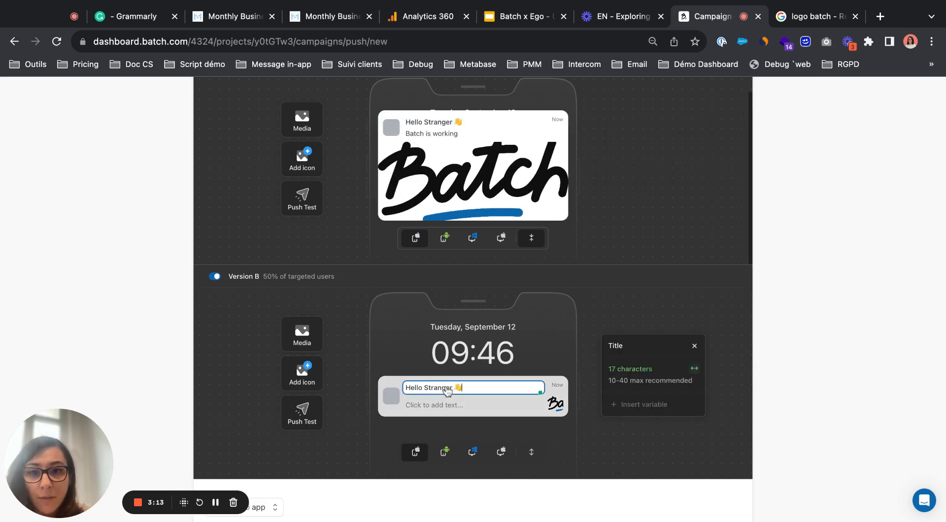
{"action": "double_click", "coordinate": [440, 388]}
{"action": "key", "text": "BackSpace"}
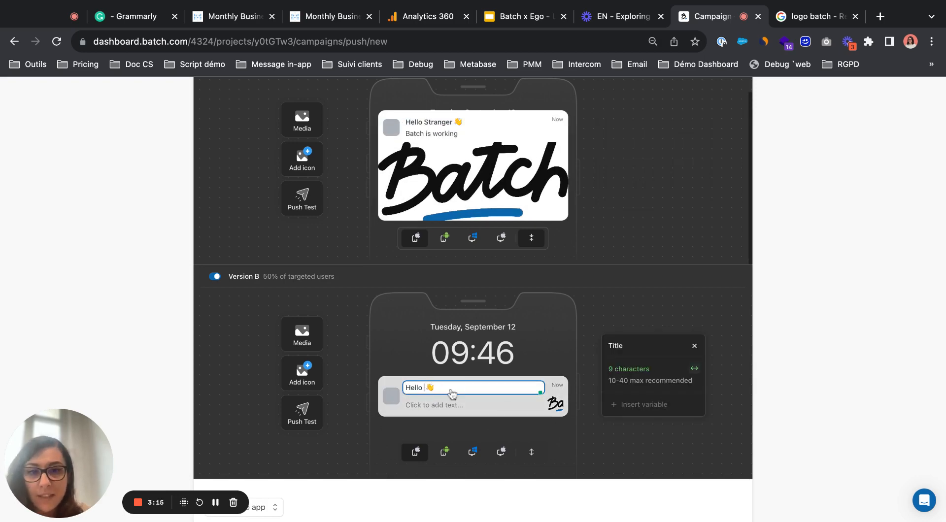
- Look at the dynamic content options for inserting a variable into Version B's title, and close them without inserting anything
{"action": "left_click", "coordinate": [644, 405]}
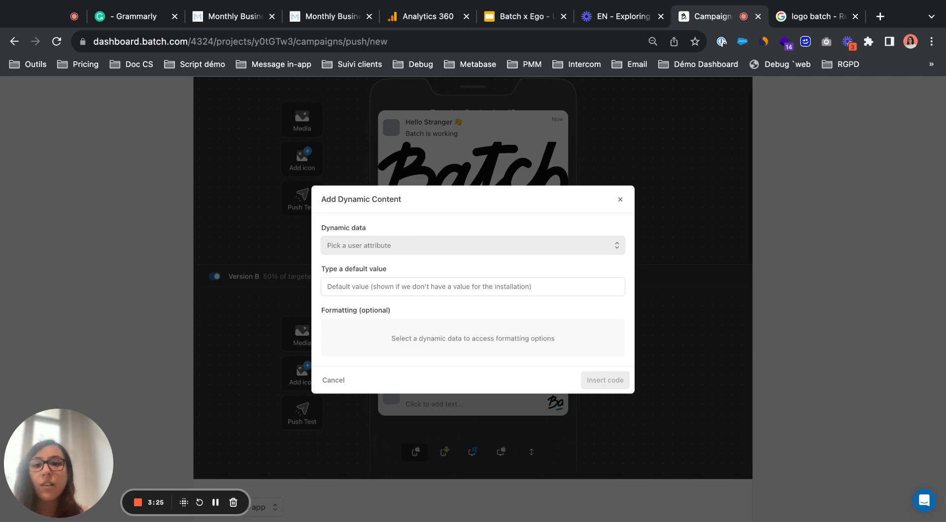
{"action": "left_click", "coordinate": [378, 286]}
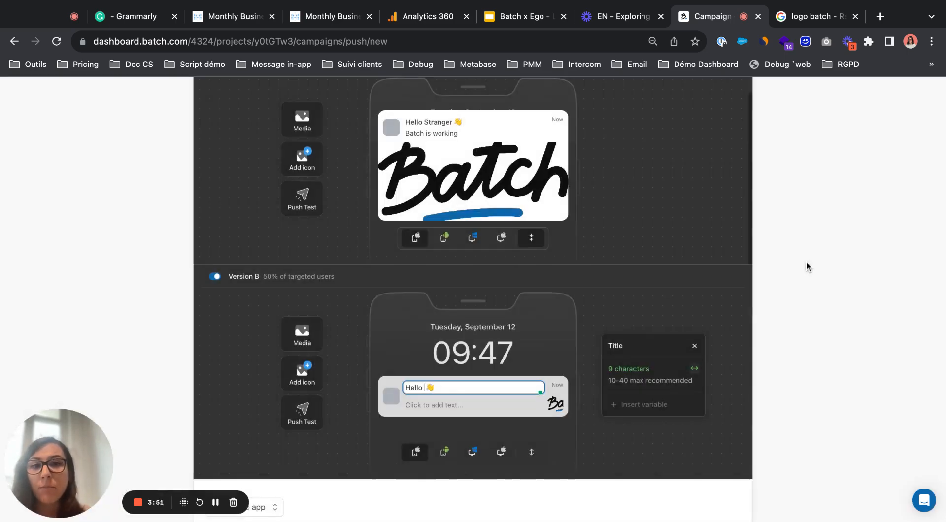
{"action": "left_click", "coordinate": [807, 266]}
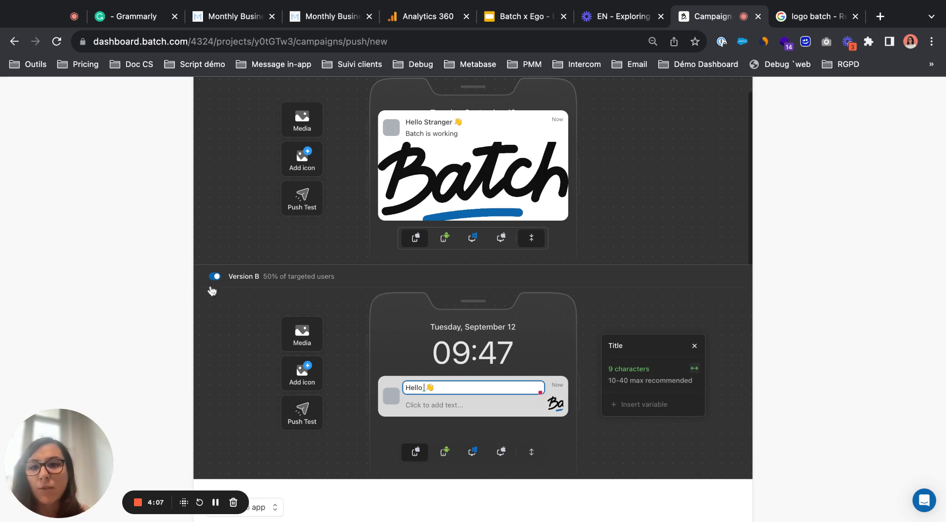
- Set the message's on-click action to Open deeplink
{"action": "scroll", "coordinate": [106, 313], "scroll_direction": "down", "scroll_amount": 2}
{"action": "scroll", "coordinate": [106, 313], "scroll_direction": "down", "scroll_amount": 2}
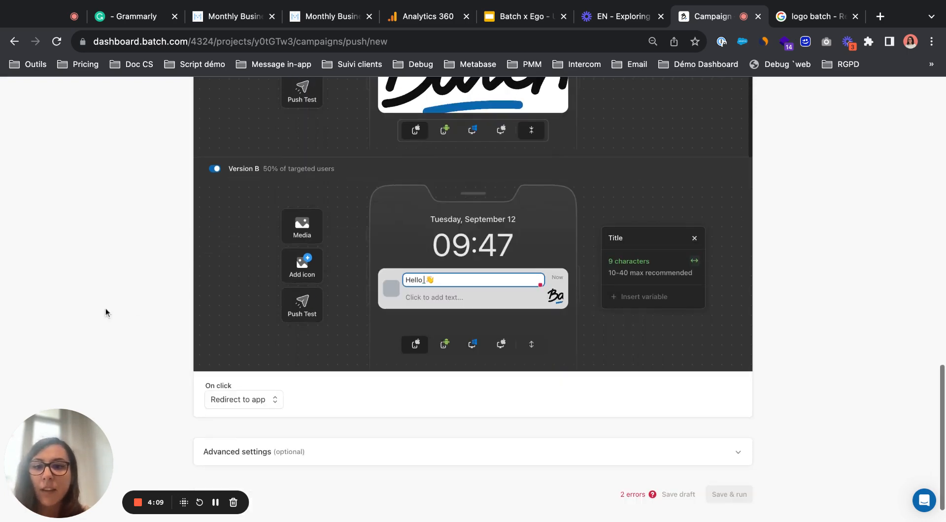
{"action": "left_click", "coordinate": [276, 403]}
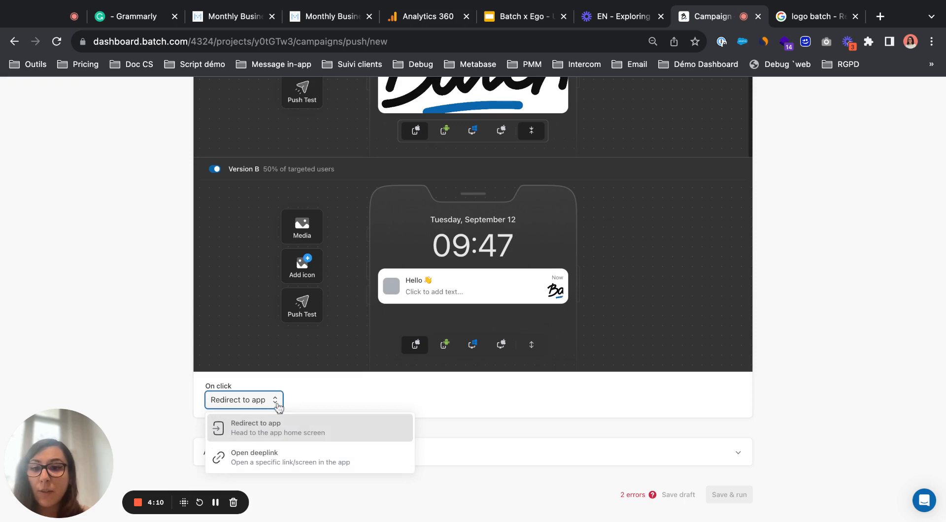
{"action": "left_click", "coordinate": [317, 457]}
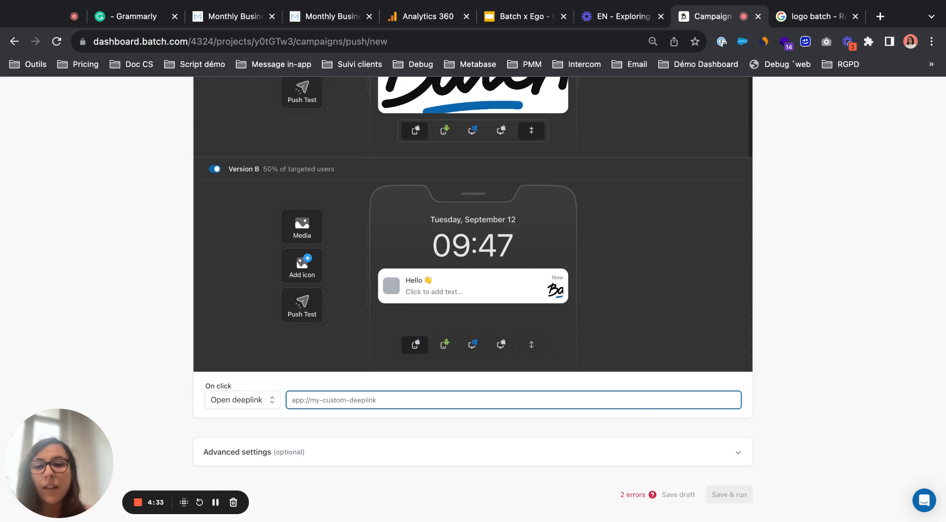
- Enable Expiration (TTL) in the campaign's advanced settings and set it to 8 hours
{"action": "left_click", "coordinate": [305, 452]}
{"action": "scroll", "coordinate": [307, 454], "scroll_direction": "down", "scroll_amount": 3}
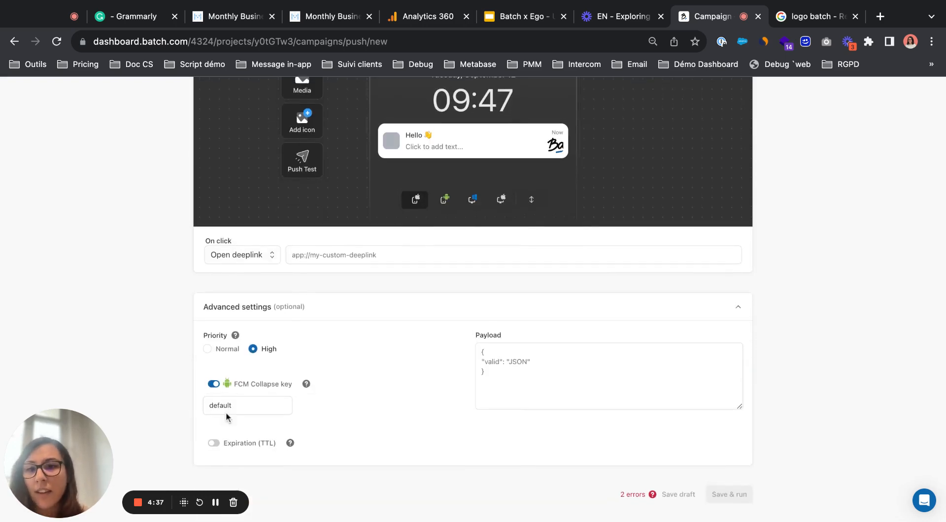
{"action": "left_click", "coordinate": [214, 447]}
{"action": "scroll", "coordinate": [197, 454], "scroll_direction": "down", "scroll_amount": 1}
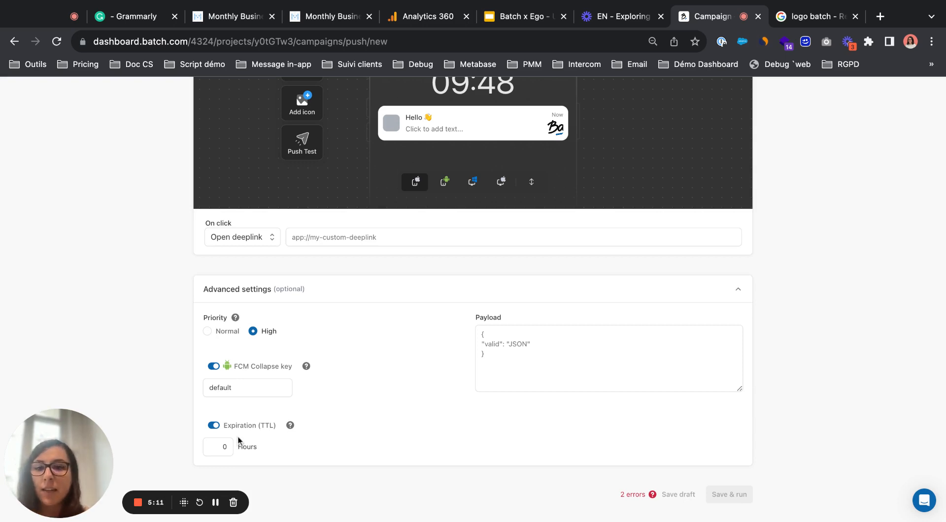
{"action": "left_click", "coordinate": [219, 447]}
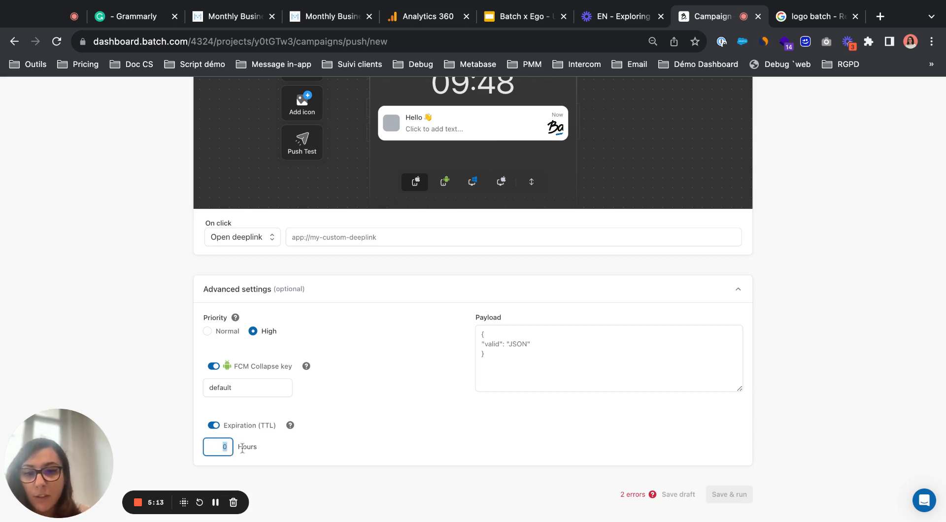
{"action": "type", "text": "8"}
{"action": "left_click", "coordinate": [87, 356]}
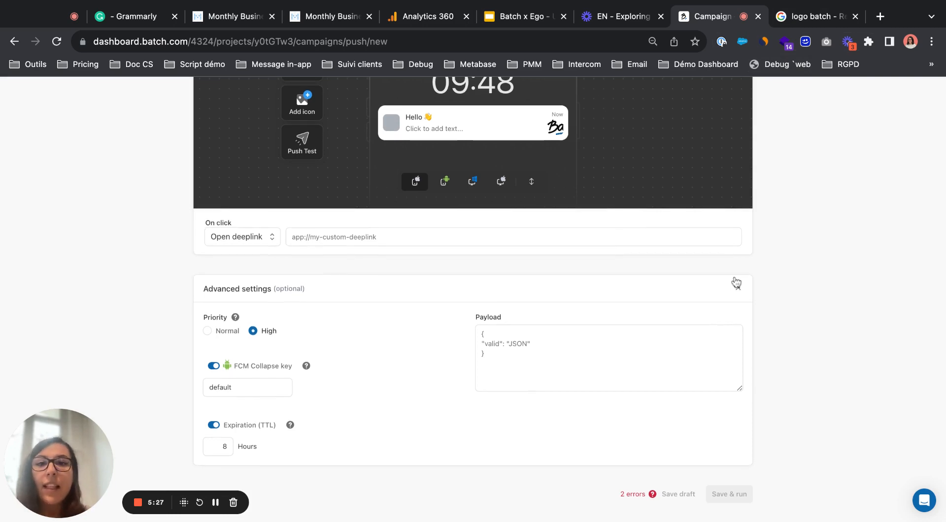
- Select the saved iPhone for a push test of Version A and close the test dialog without sending
{"action": "scroll", "coordinate": [736, 284], "scroll_direction": "up", "scroll_amount": 4}
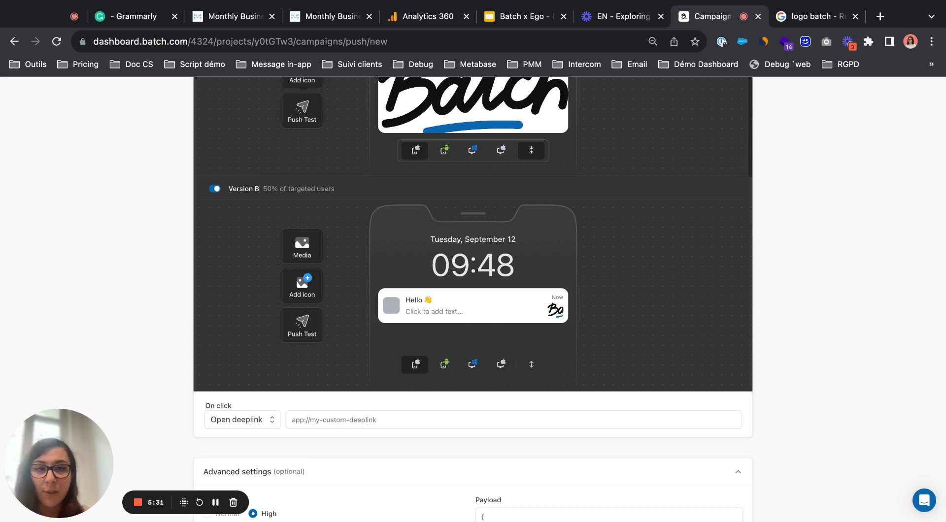
{"action": "scroll", "coordinate": [682, 300], "scroll_direction": "up", "scroll_amount": 3}
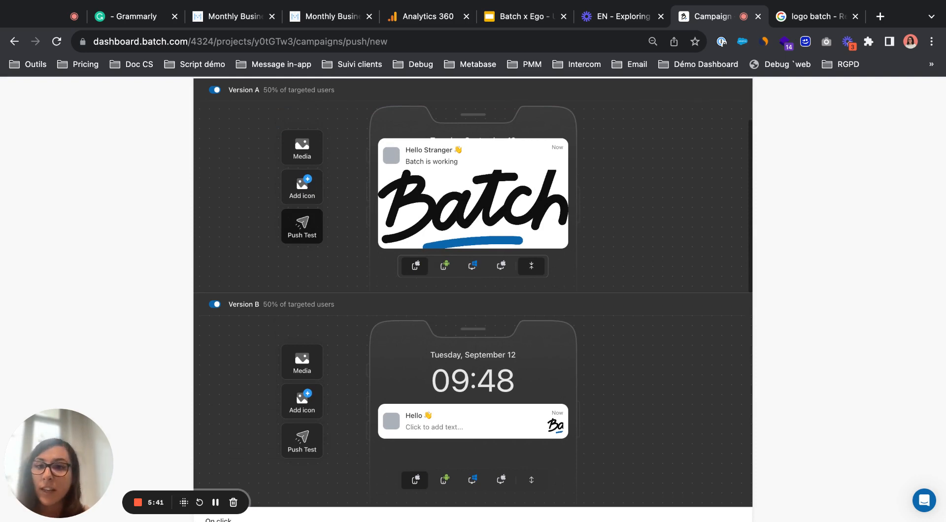
{"action": "left_click", "coordinate": [300, 227]}
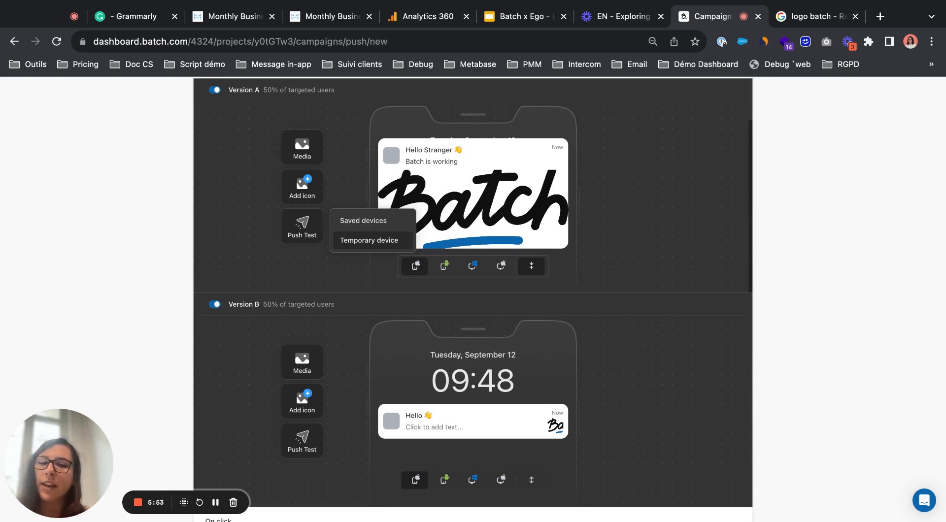
{"action": "left_click", "coordinate": [388, 220]}
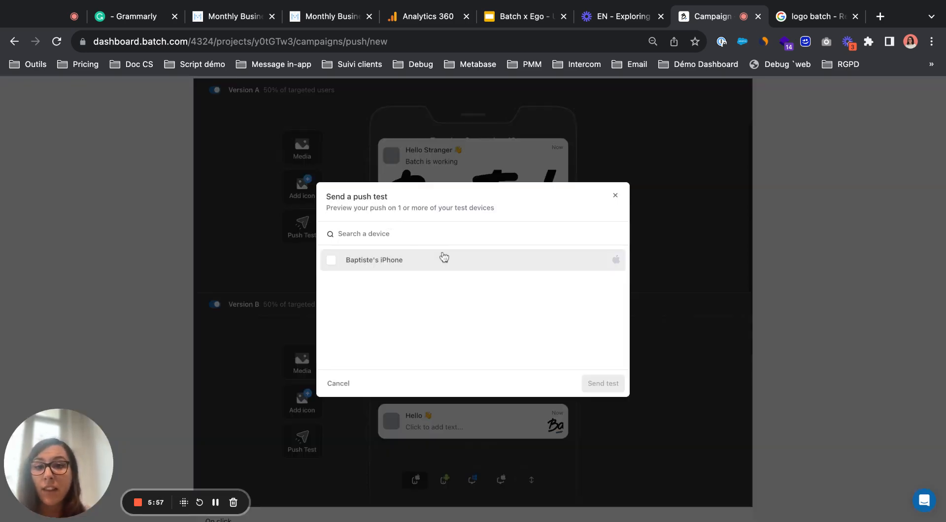
{"action": "left_click", "coordinate": [472, 262]}
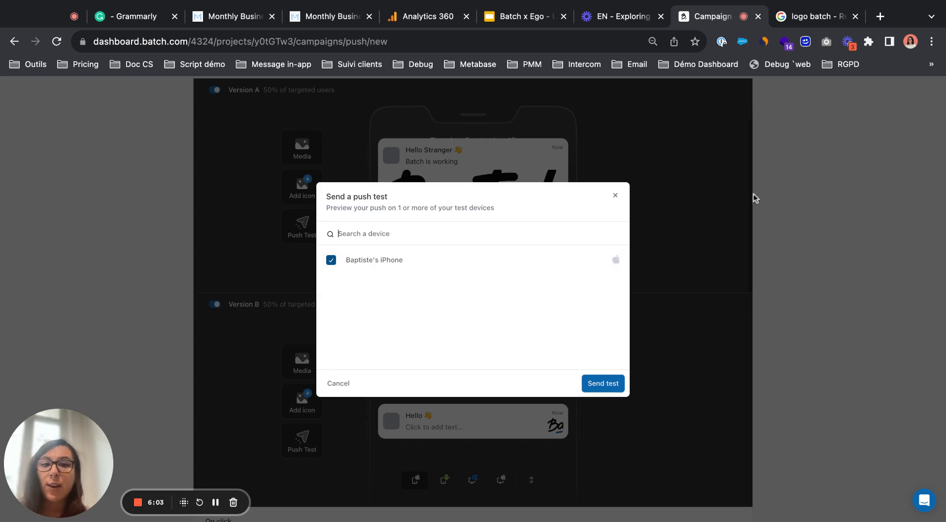
{"action": "left_click", "coordinate": [615, 196]}
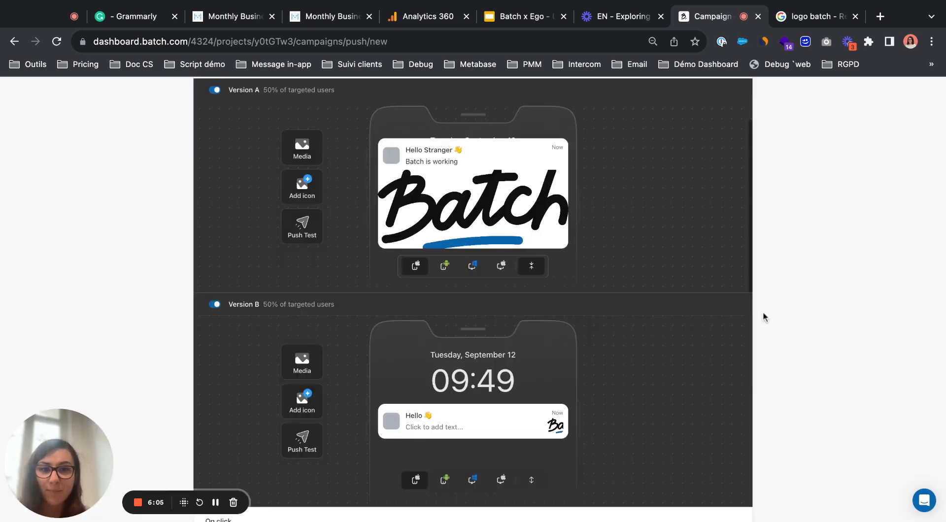
{"action": "scroll", "coordinate": [764, 315], "scroll_direction": "down", "scroll_amount": 6}
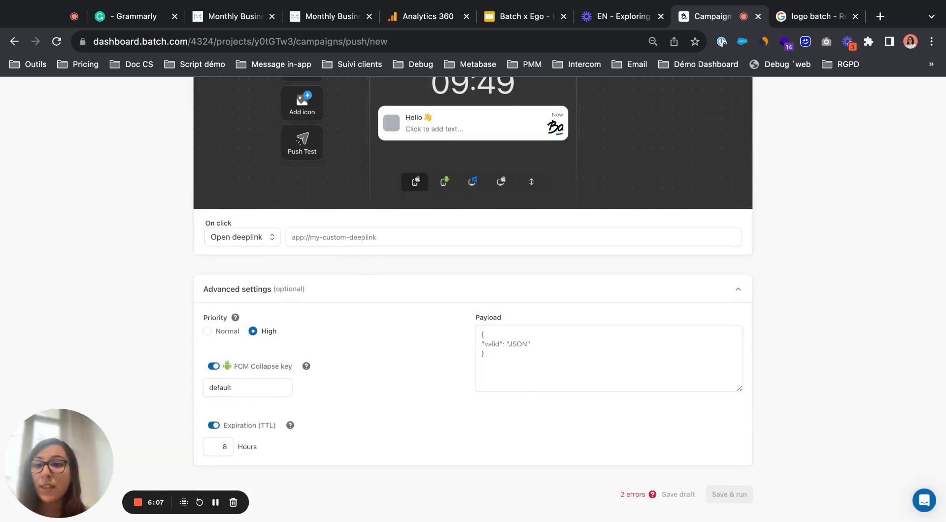